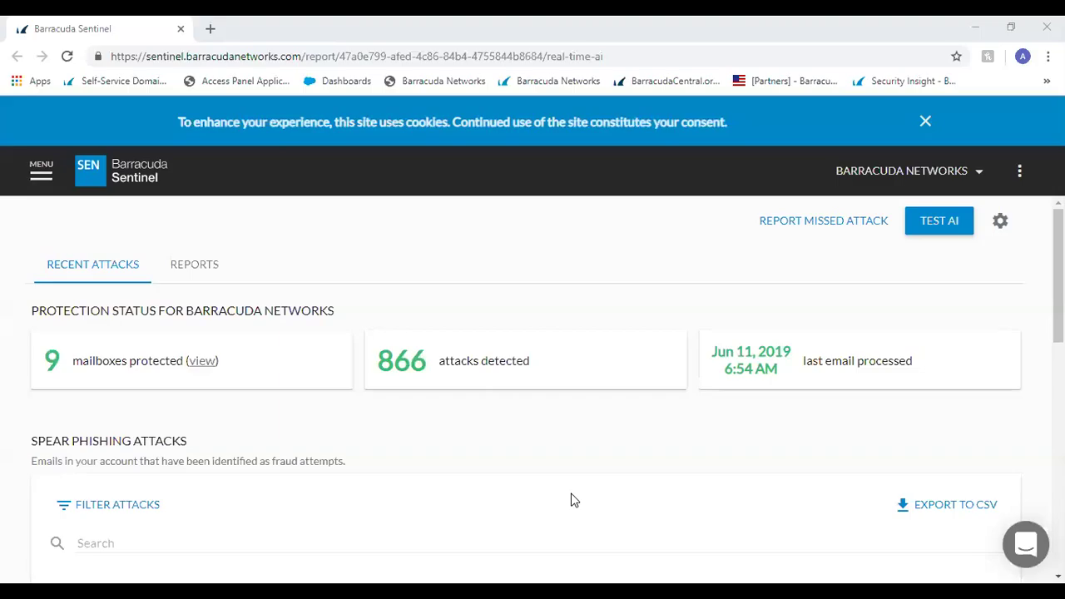
pyautogui.scroll(-2, 452, 231)
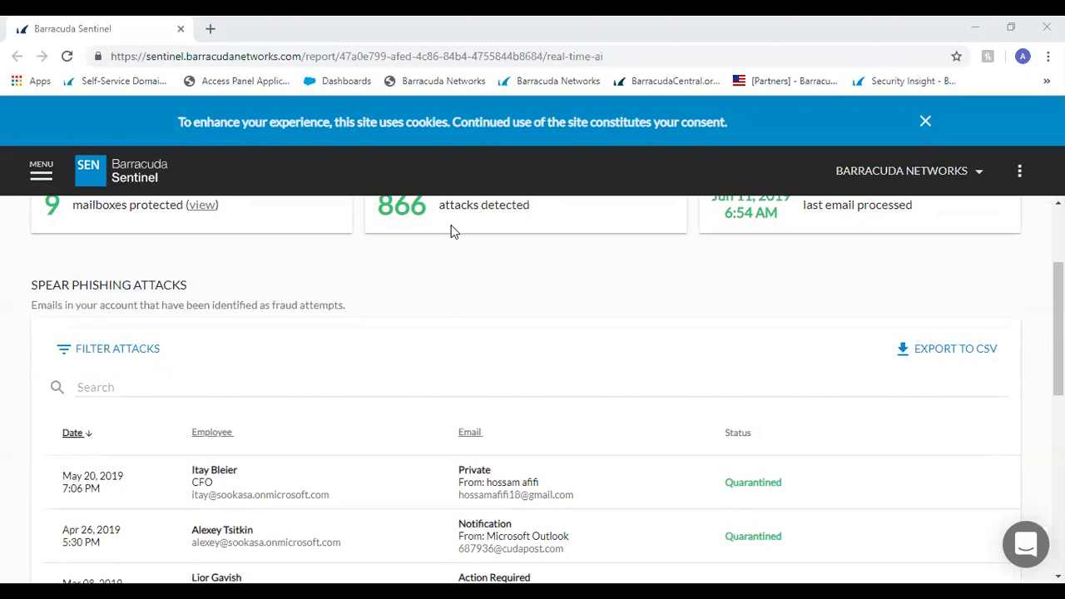
pyautogui.scroll(1, 335, 358)
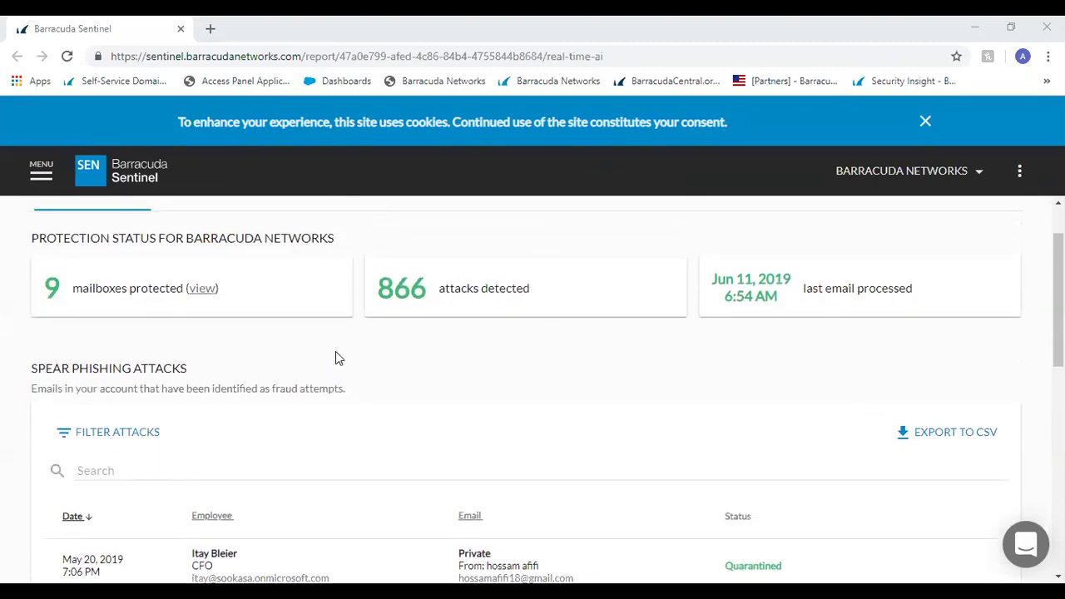
pyautogui.scroll(-1, 460, 390)
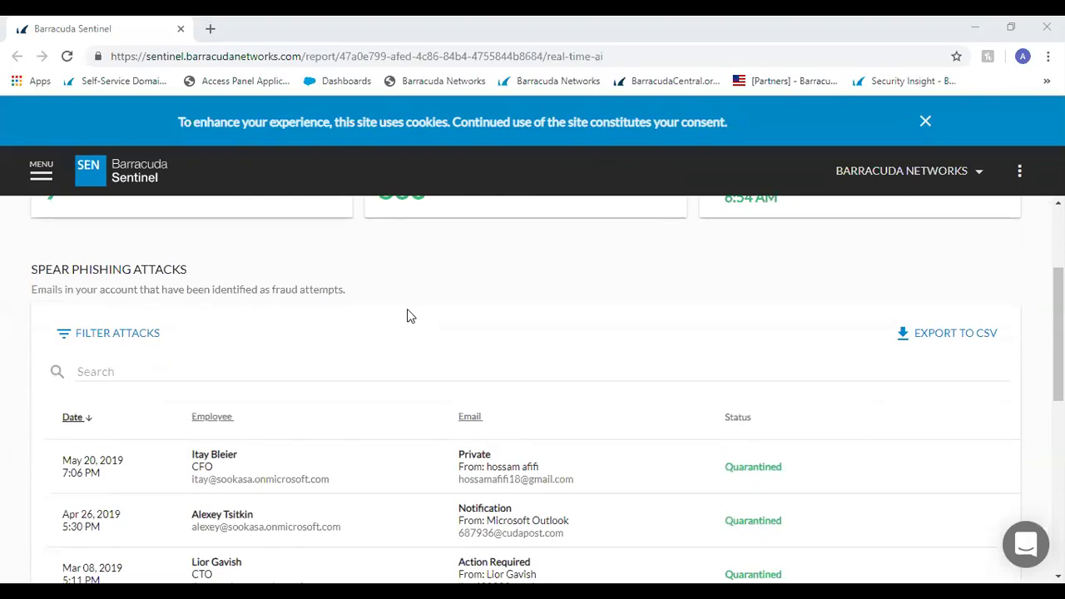
# Filter the spear phishing list to Service impersonations, leaving the Apr 26, Feb 01 and Jan 18 attacks.
pyautogui.click(128, 336)
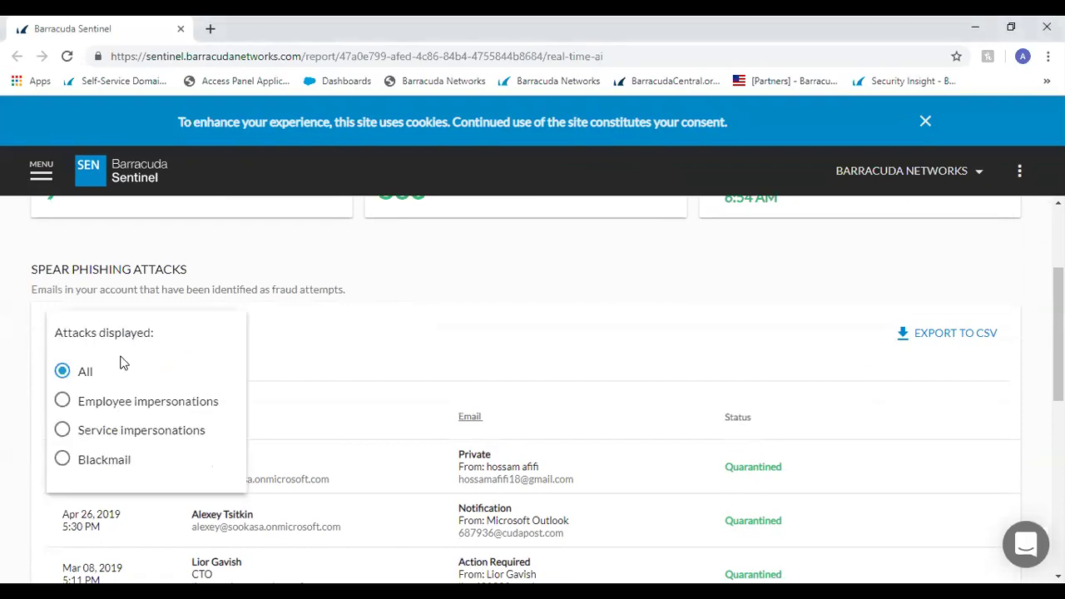
pyautogui.click(109, 430)
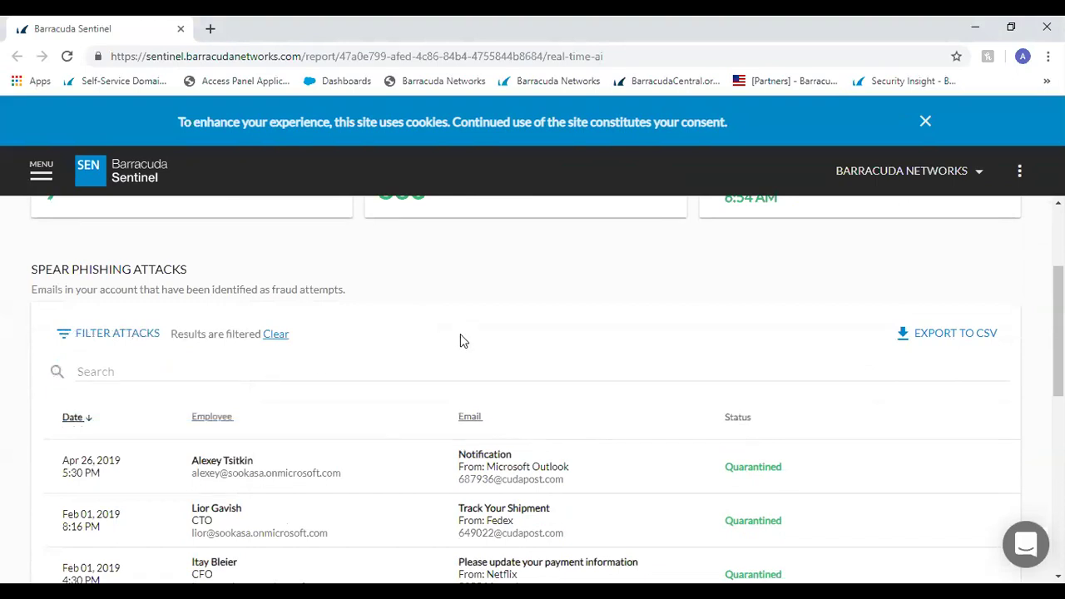
pyautogui.scroll(-2, 462, 341)
pyautogui.scroll(-1, 461, 337)
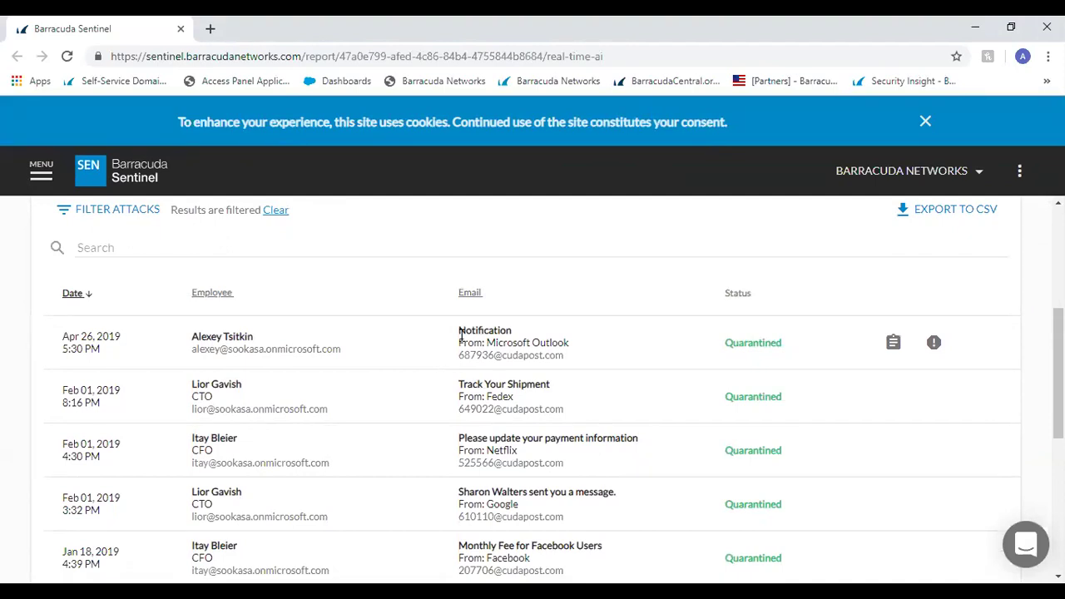
pyautogui.click(890, 345)
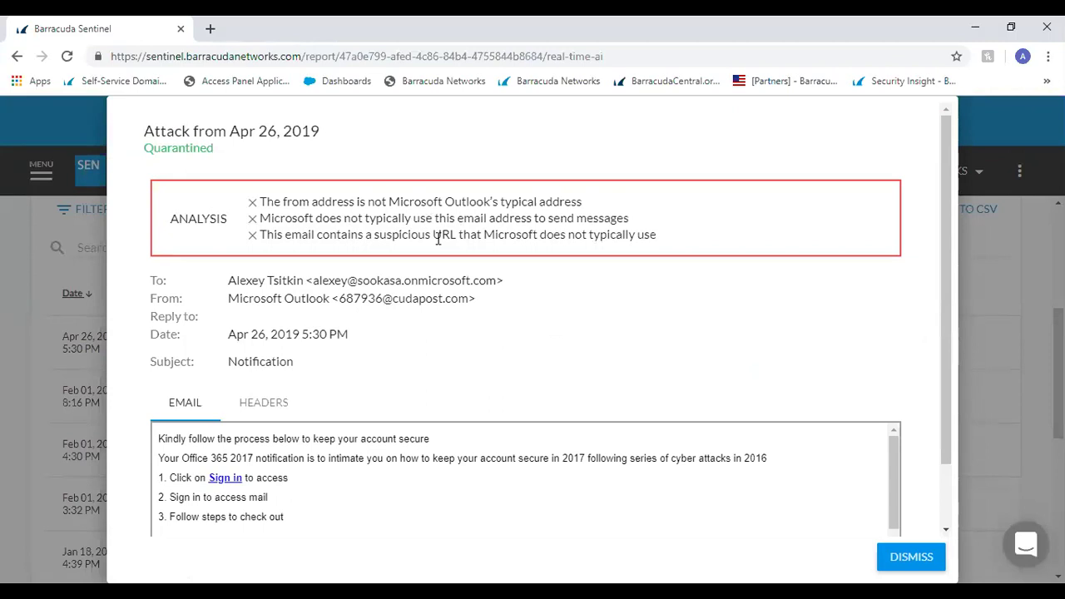
pyautogui.moveTo(442, 235); pyautogui.dragTo(456, 237)
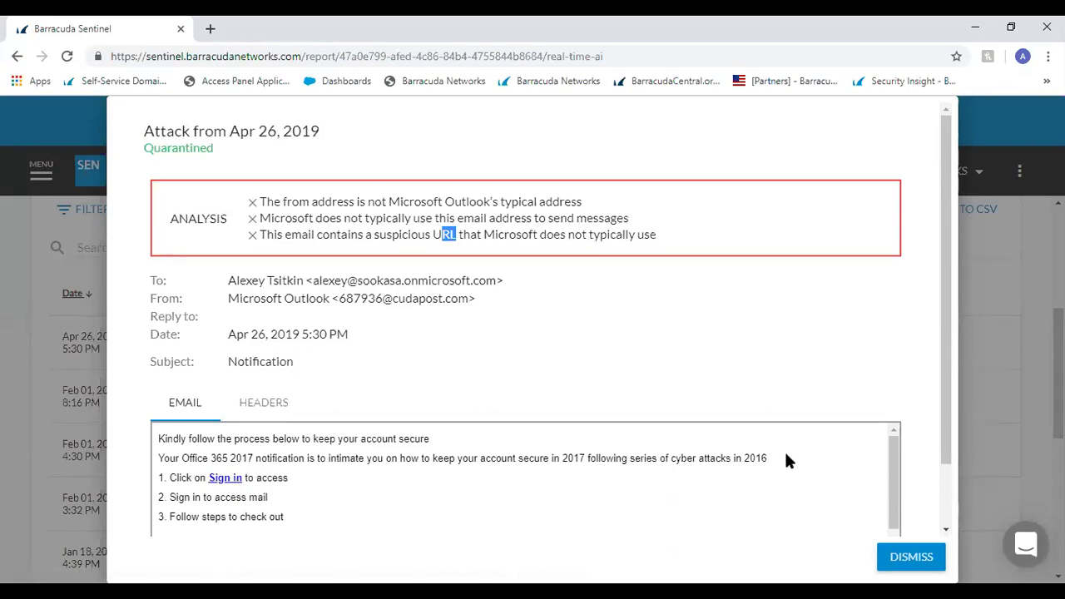
pyautogui.click(926, 545)
pyautogui.scroll(-3, 775, 442)
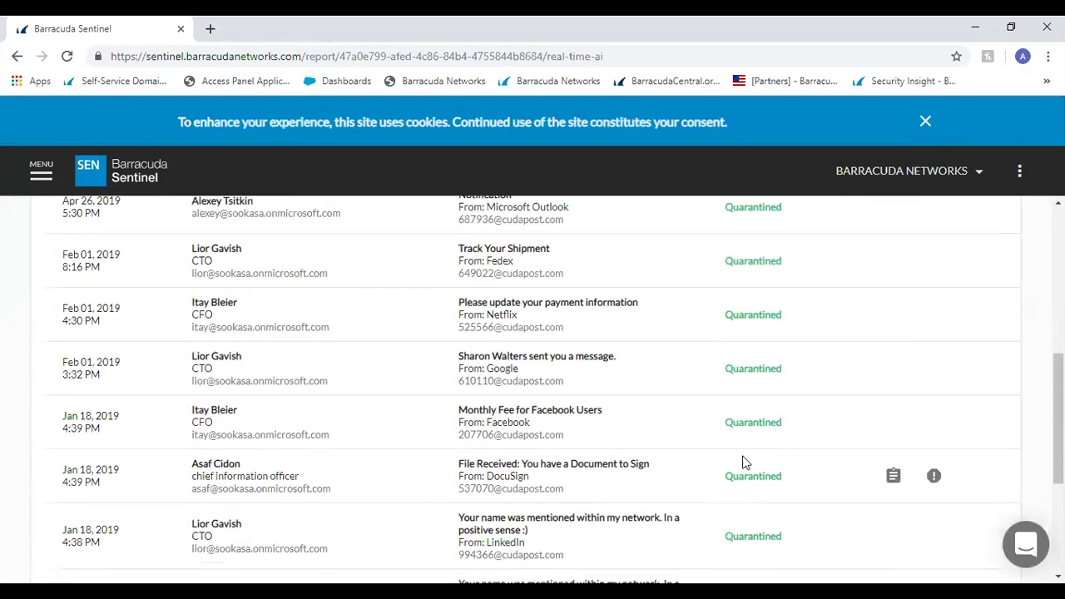
# Open the Jan 18, 2019 DocuSign attack details and review its analysis and email preview.
pyautogui.click(895, 476)
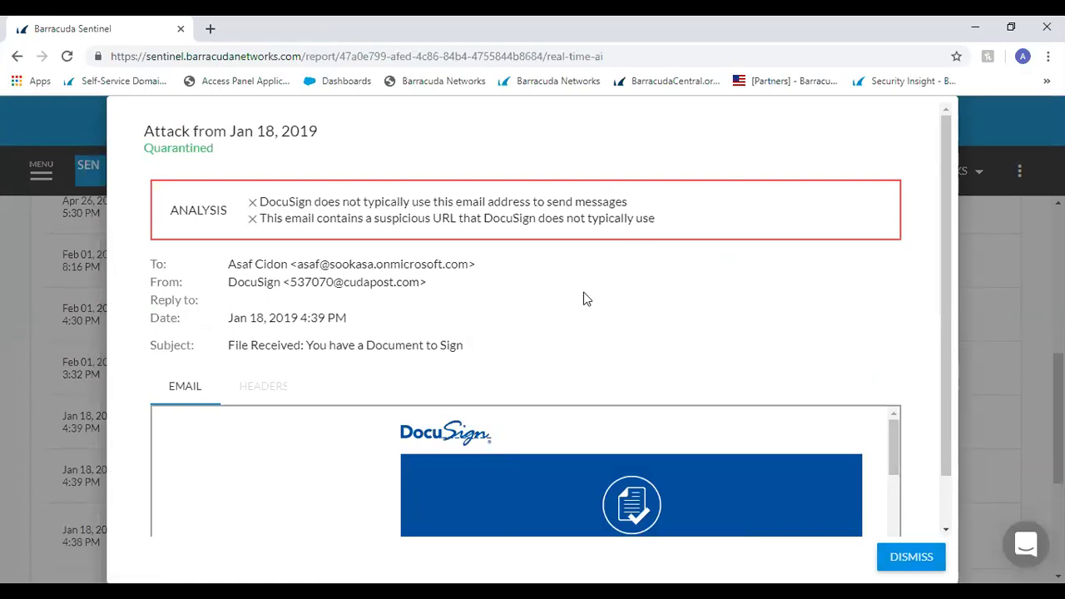
pyautogui.scroll(-1, 550, 376)
pyautogui.scroll(-3, 550, 375)
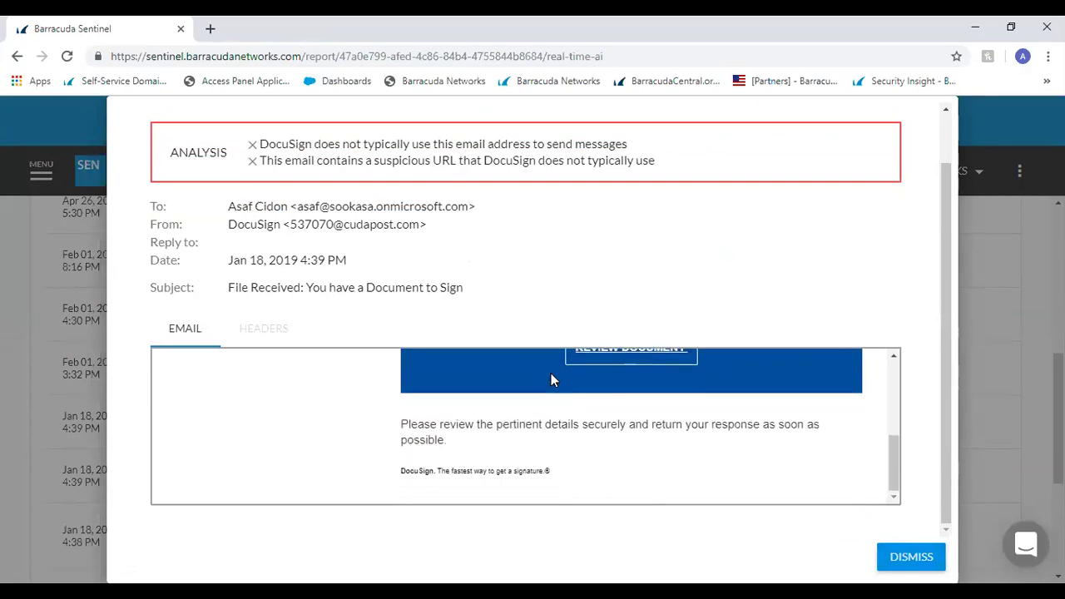
pyautogui.scroll(4, 551, 376)
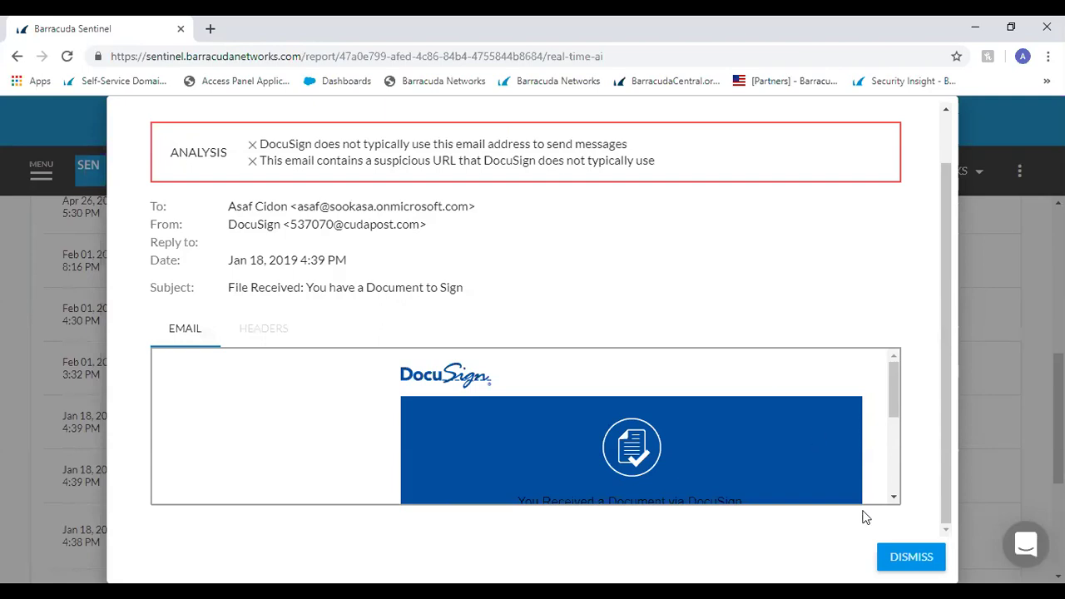
# Dismiss the DocuSign attack details to return to the attacks list.
pyautogui.click(894, 555)
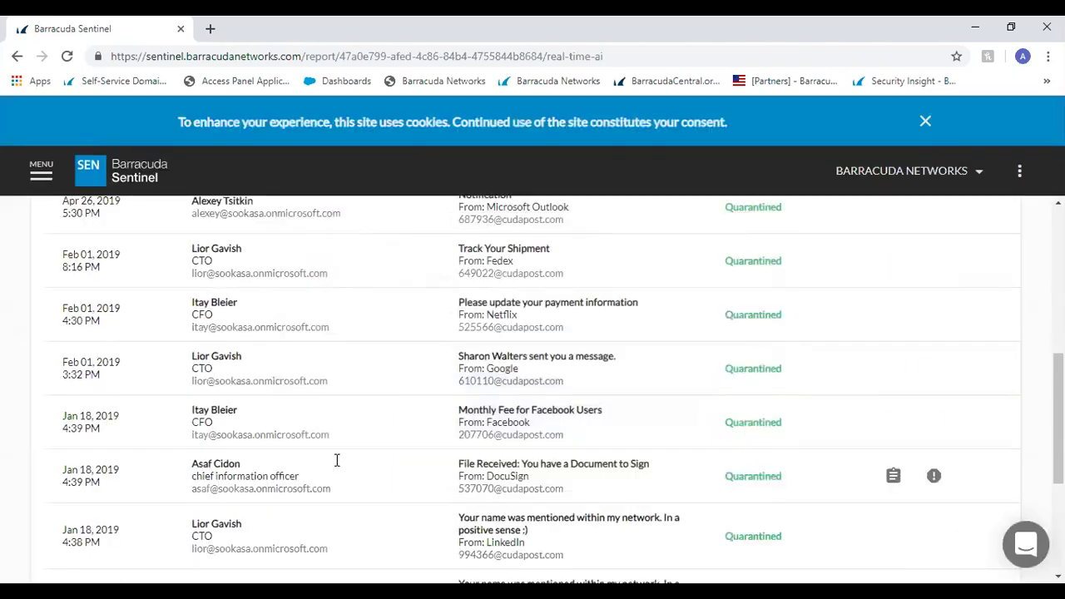
pyautogui.scroll(10, 335, 459)
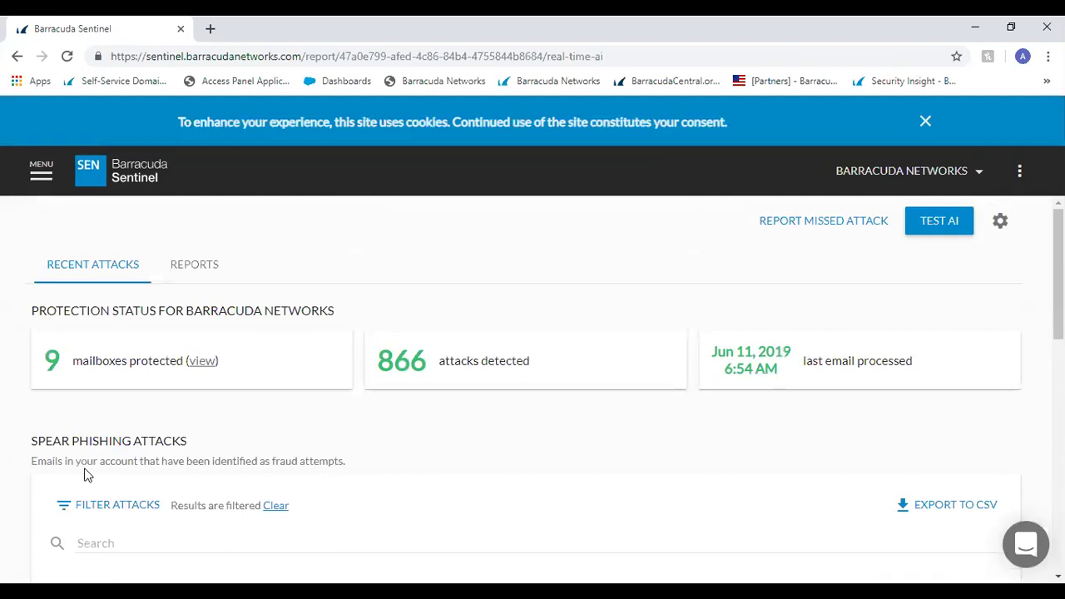
pyautogui.scroll(-2, 87, 474)
# Filter the attacks list to Employee impersonations, showing the Apr 26 and Mar 08 attacks.
pyautogui.click(118, 391)
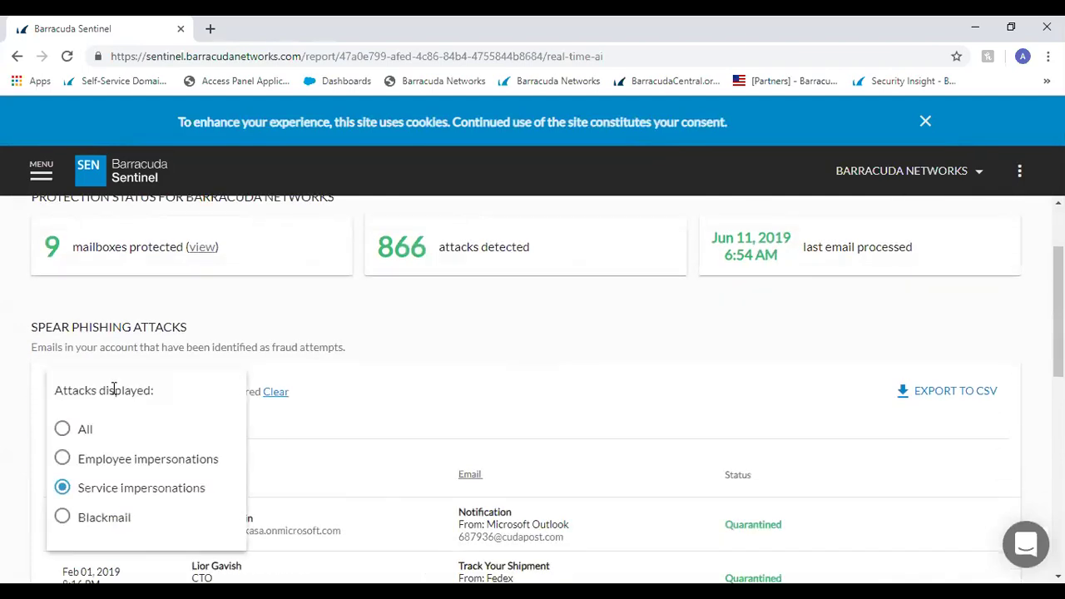
pyautogui.click(114, 464)
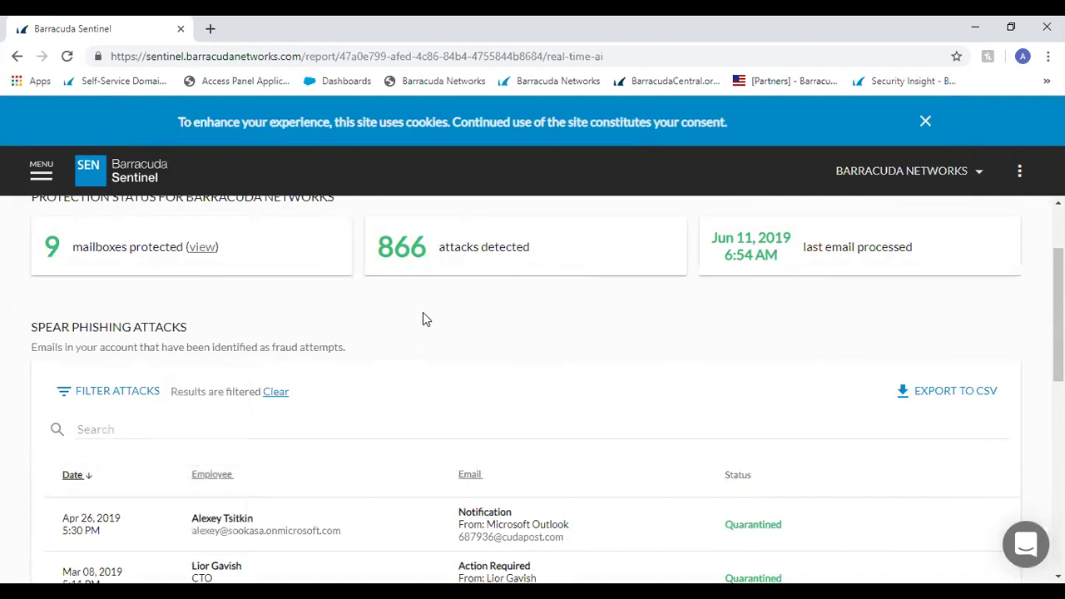
pyautogui.scroll(-2, 425, 319)
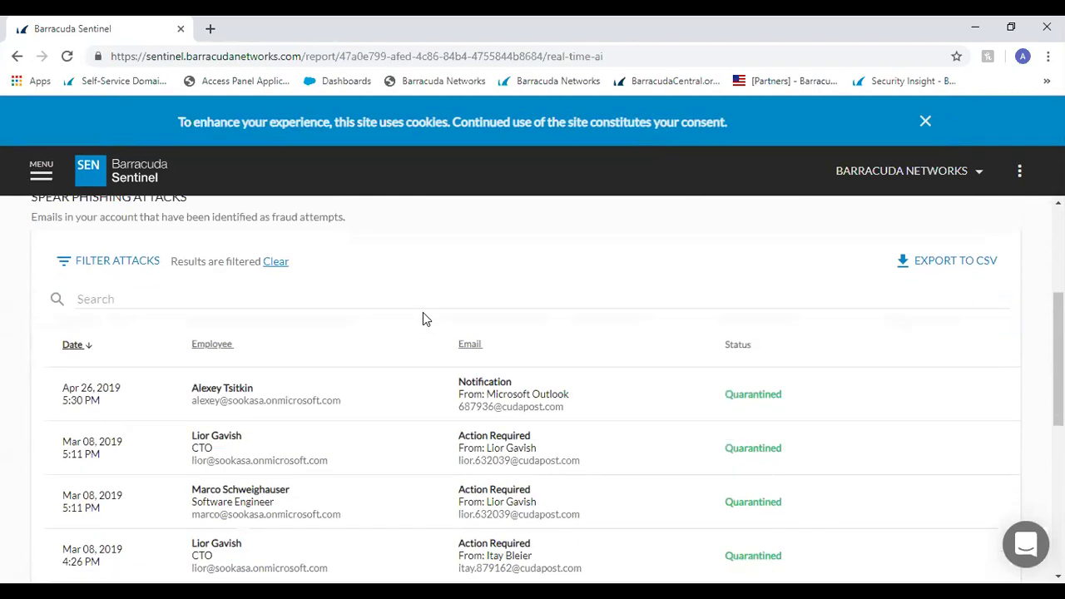
pyautogui.moveTo(630, 451)
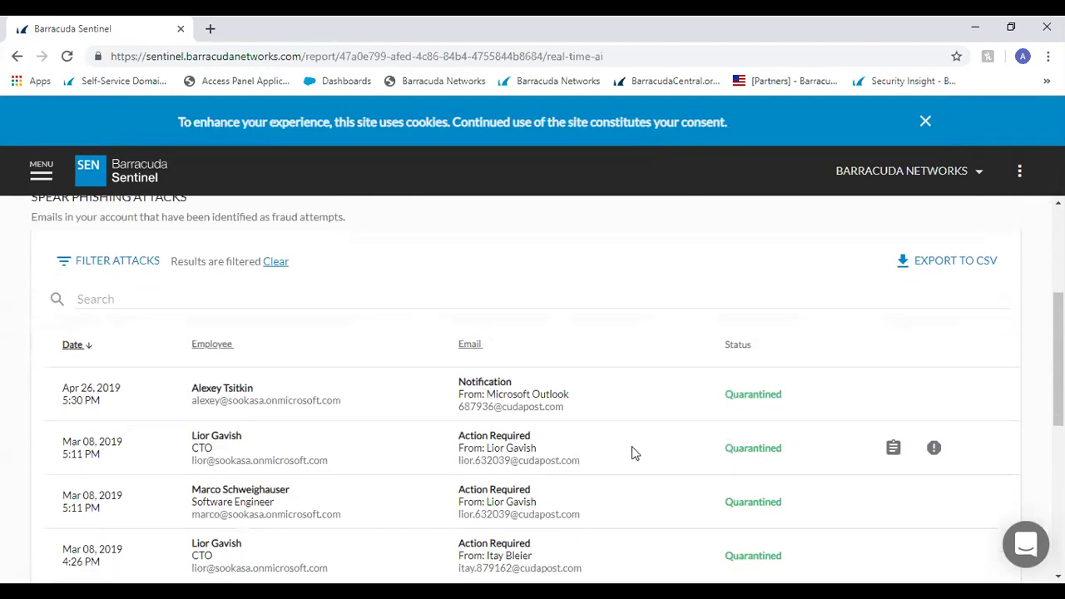
pyautogui.click(892, 446)
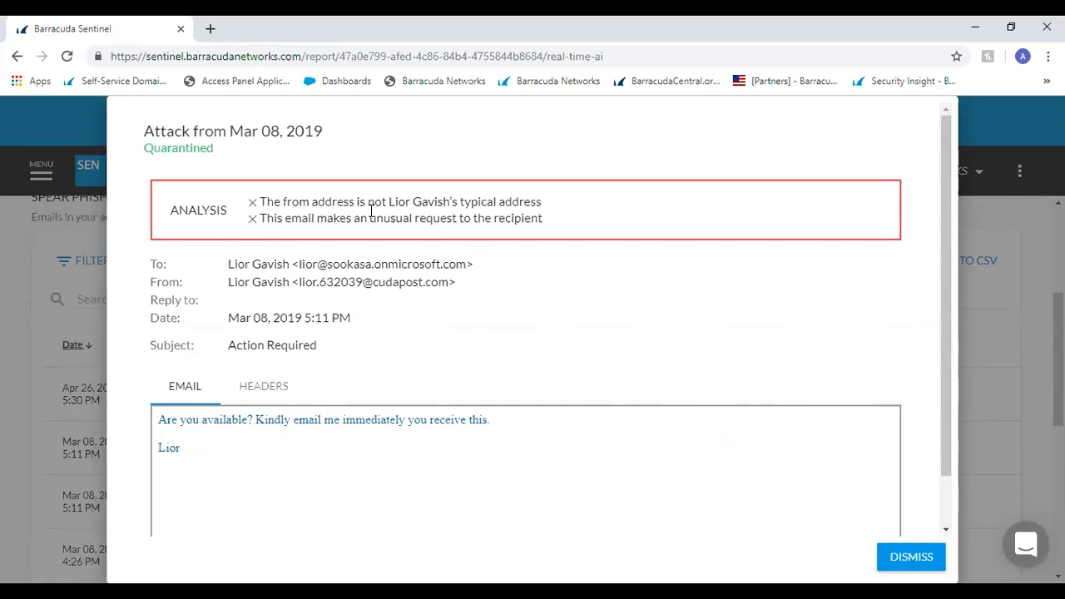
pyautogui.moveTo(412, 201); pyautogui.dragTo(513, 202)
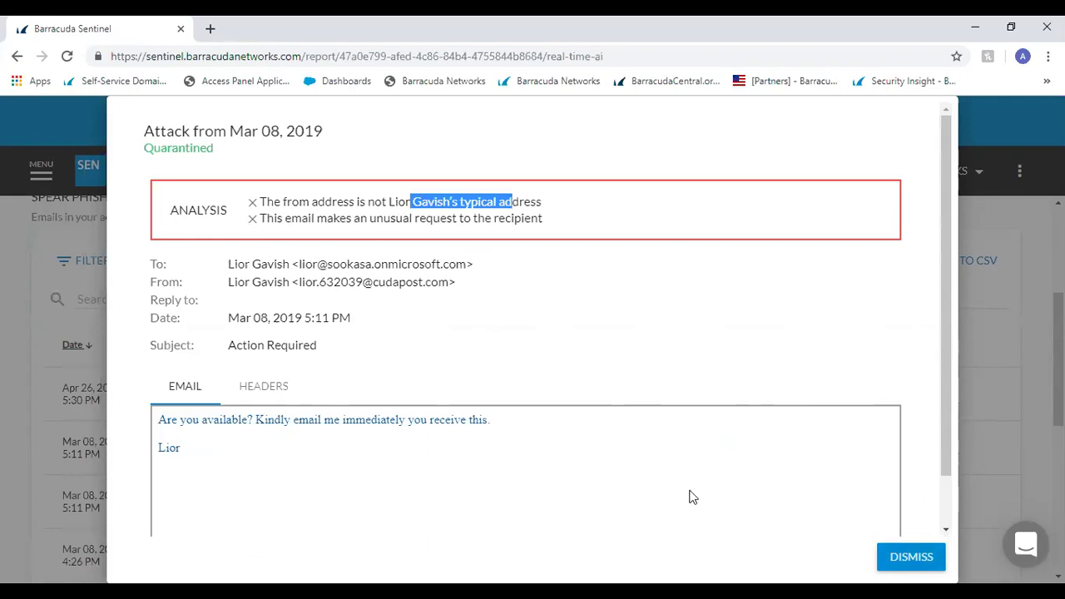
pyautogui.click(924, 557)
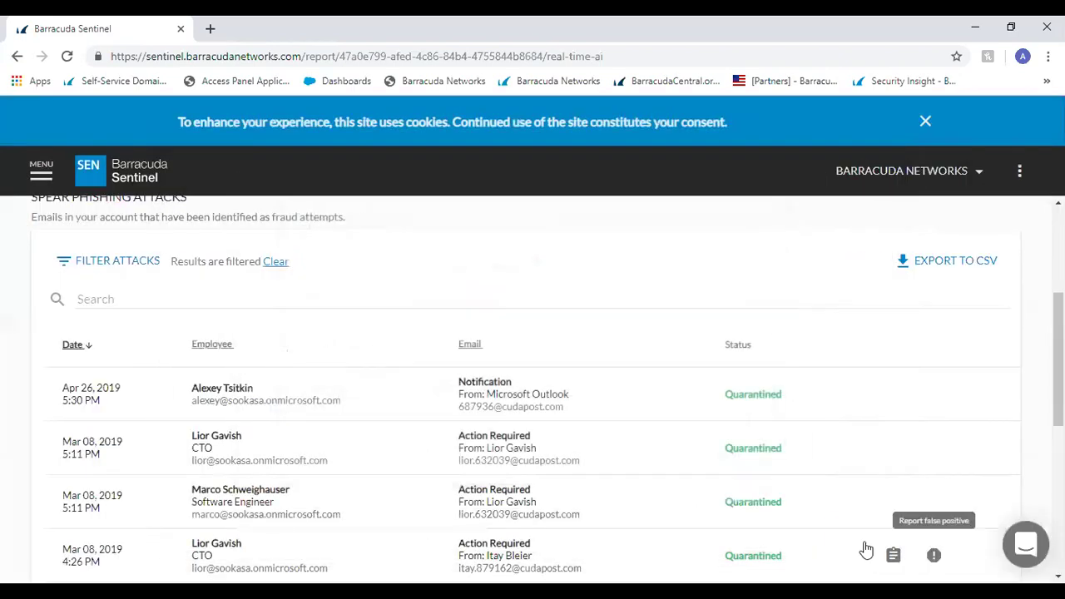
pyautogui.scroll(-2, 652, 400)
pyautogui.scroll(-2, 651, 399)
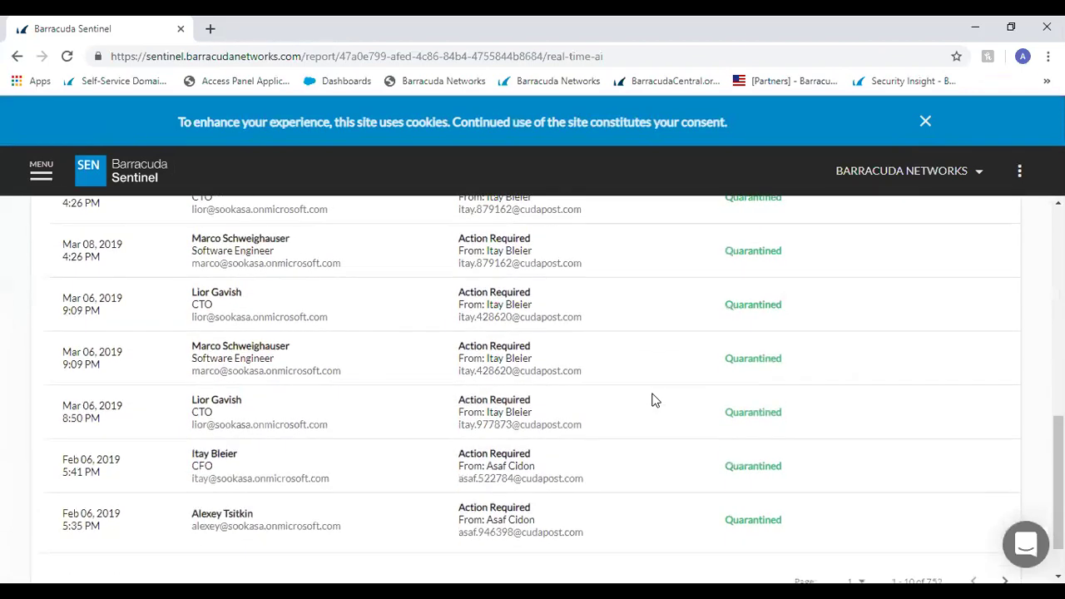
pyautogui.scroll(3, 654, 399)
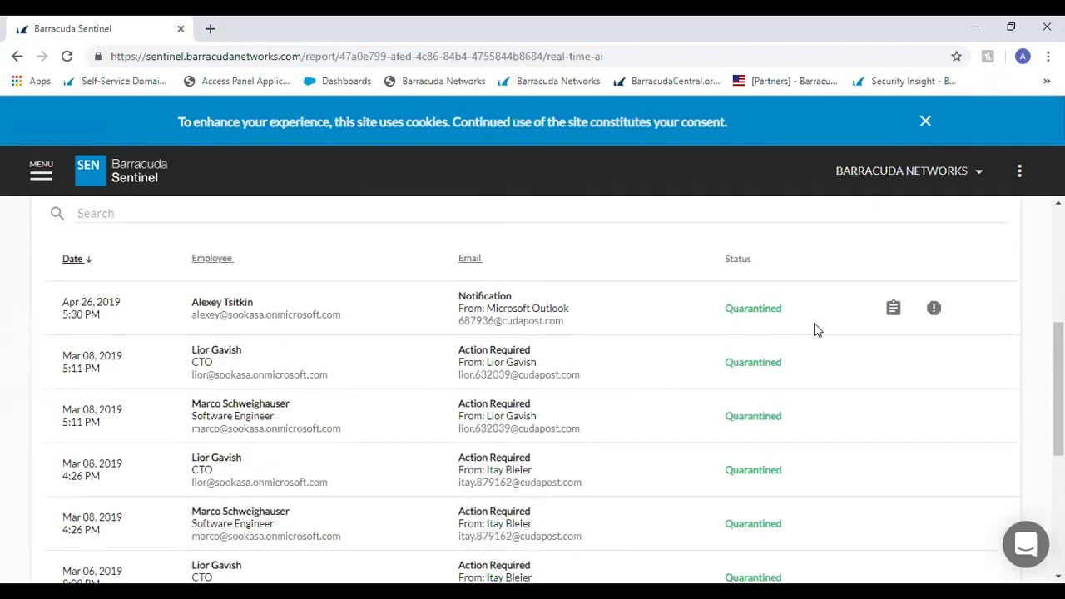
pyautogui.click(891, 306)
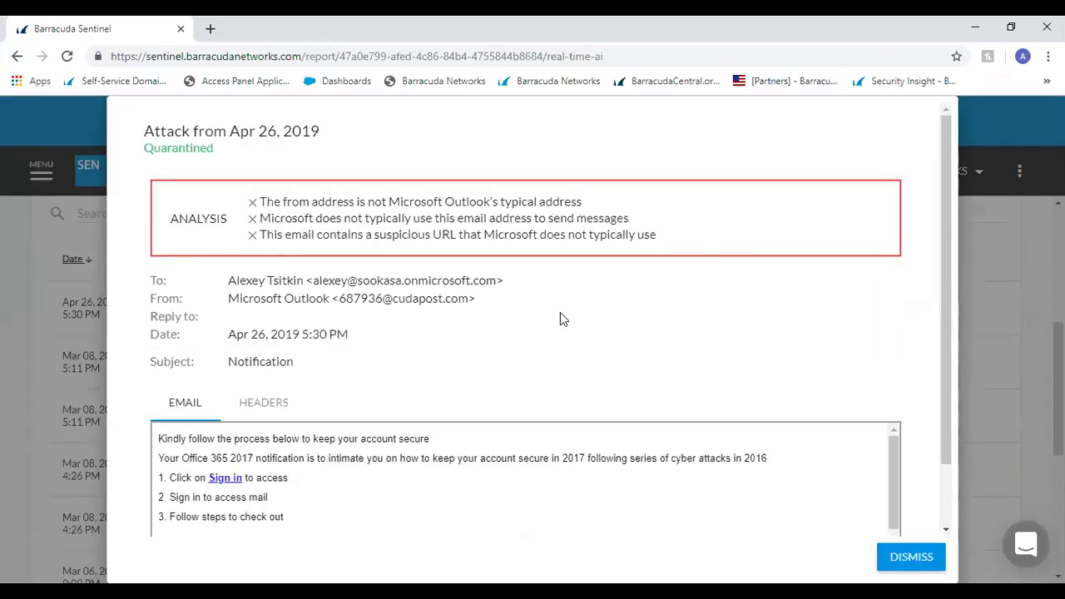
pyautogui.scroll(-1, 562, 318)
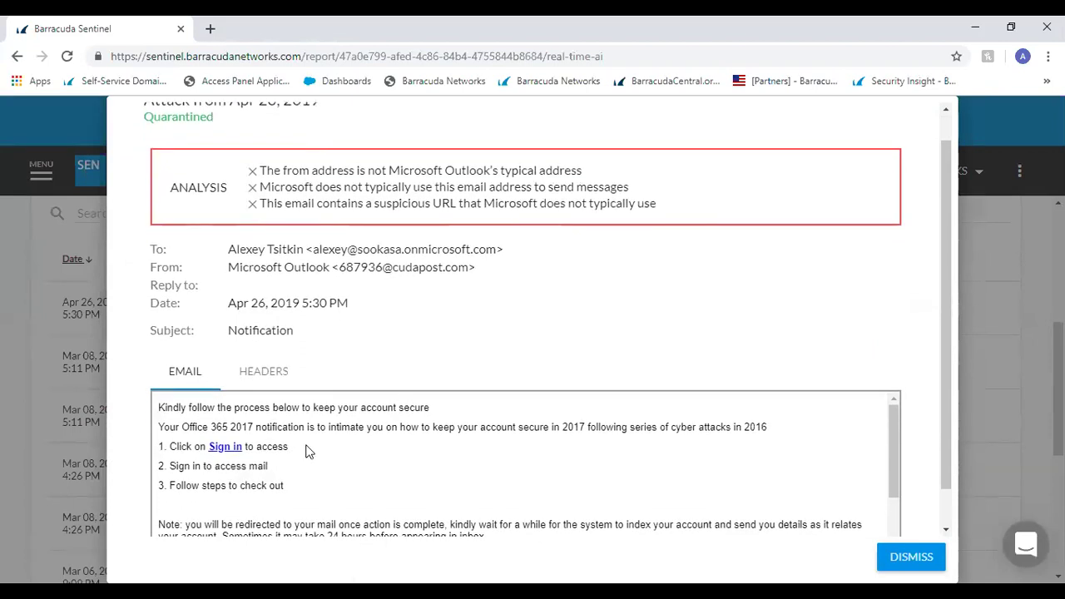
pyautogui.click(899, 556)
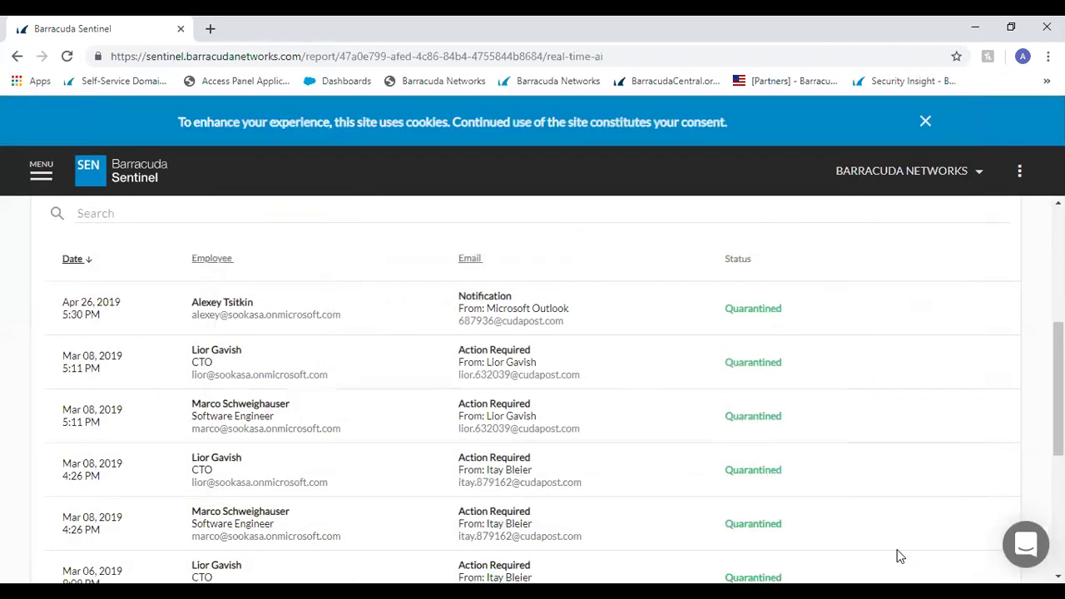
pyautogui.click(40, 177)
# Close the navigation drawer and filter attacks to Blackmail, which shows 'No emails'.
pyautogui.click(39, 177)
pyautogui.scroll(4, 190, 235)
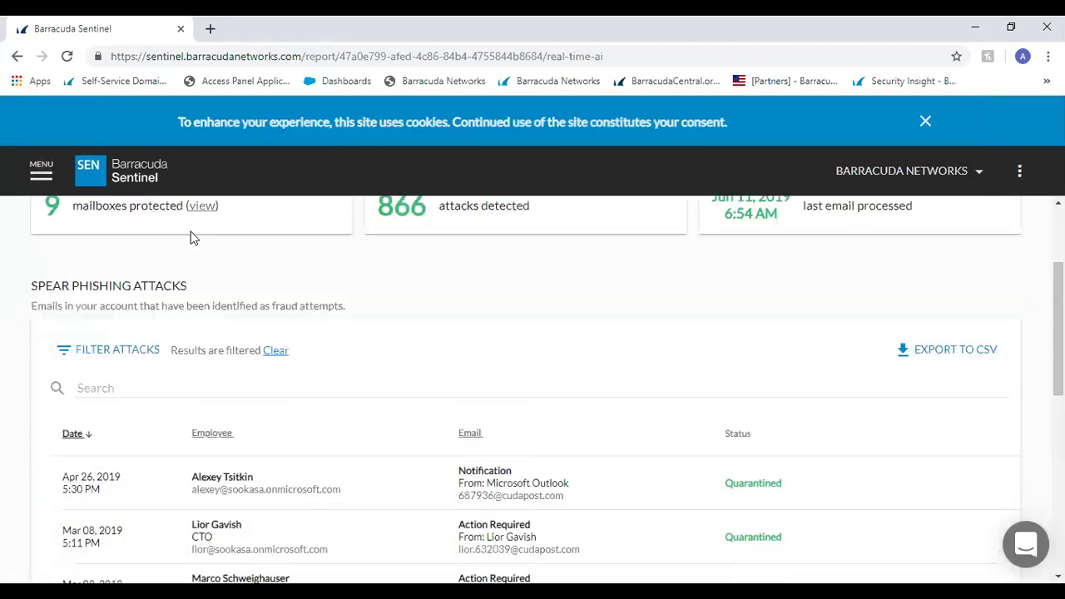
pyautogui.click(122, 504)
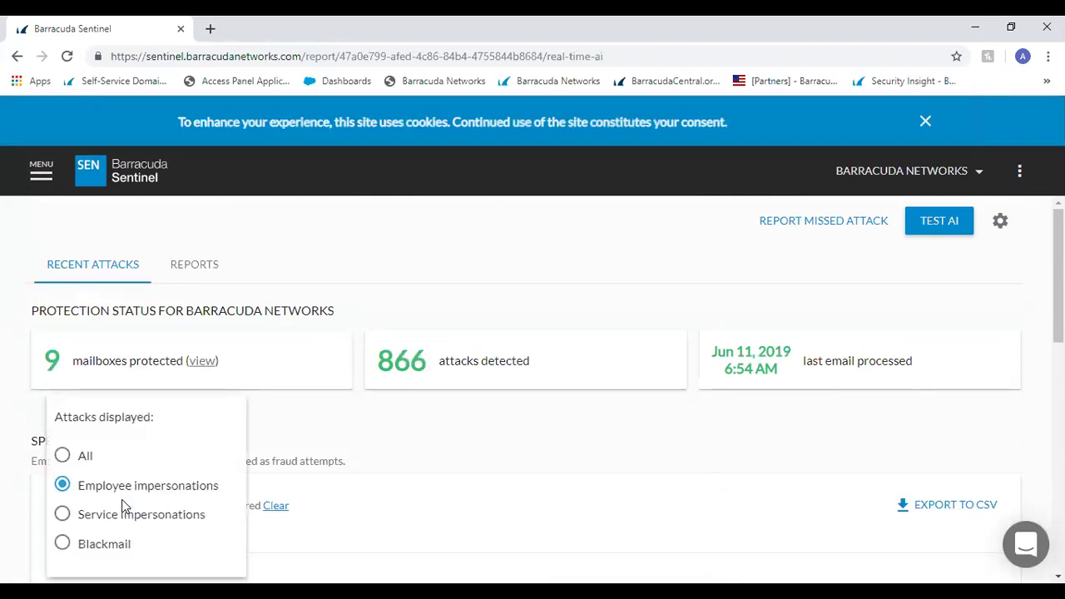
pyautogui.click(98, 550)
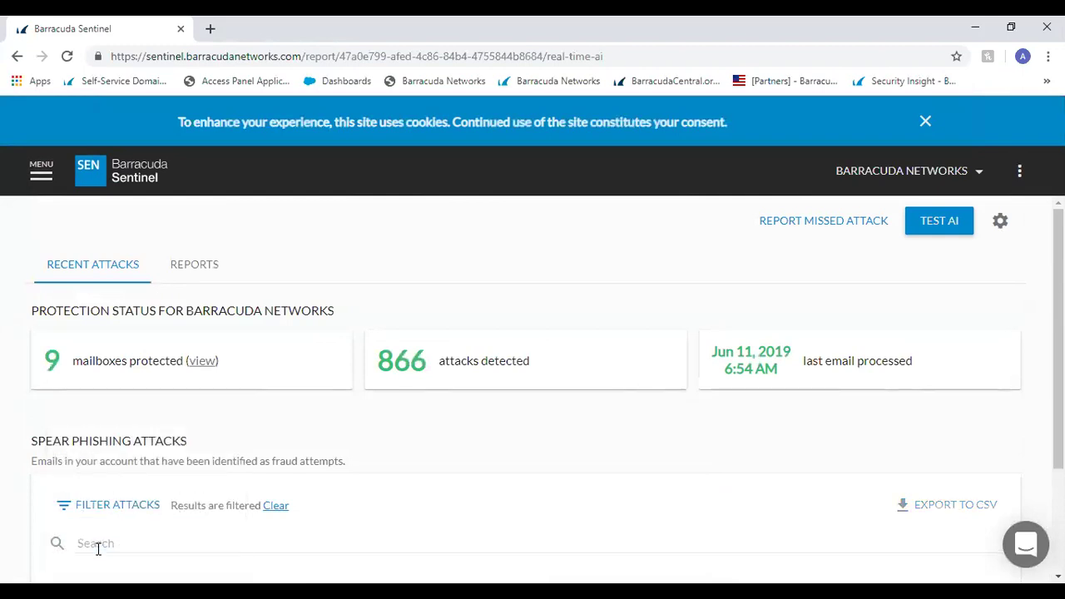
pyautogui.scroll(-3, 346, 396)
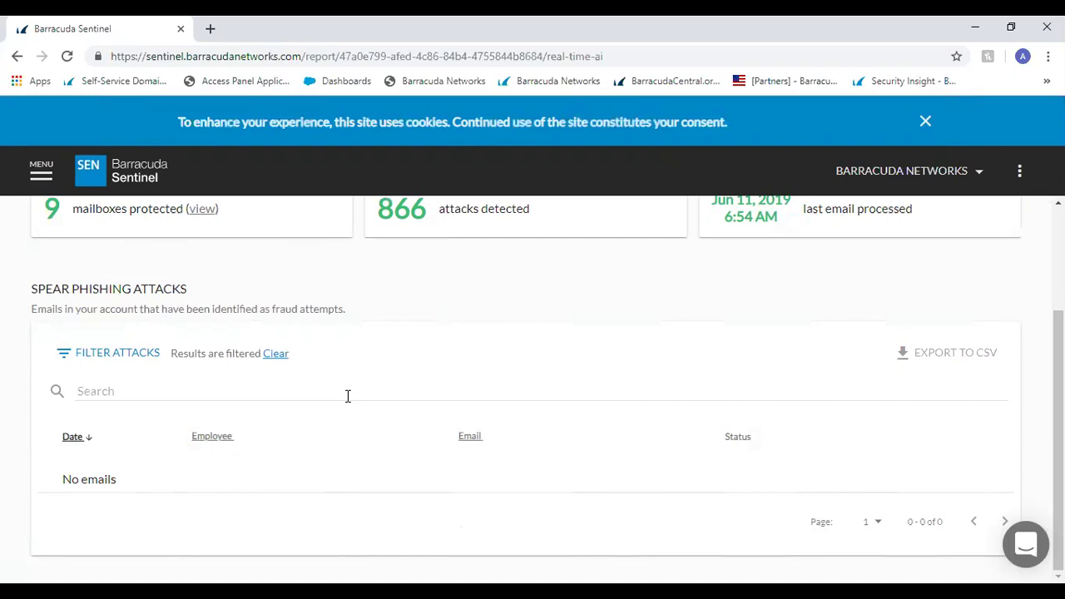
# Clear the attack filter so all spear phishing attacks are listed.
pyautogui.rightClick(348, 398)
pyautogui.click(274, 353)
pyautogui.click(274, 353)
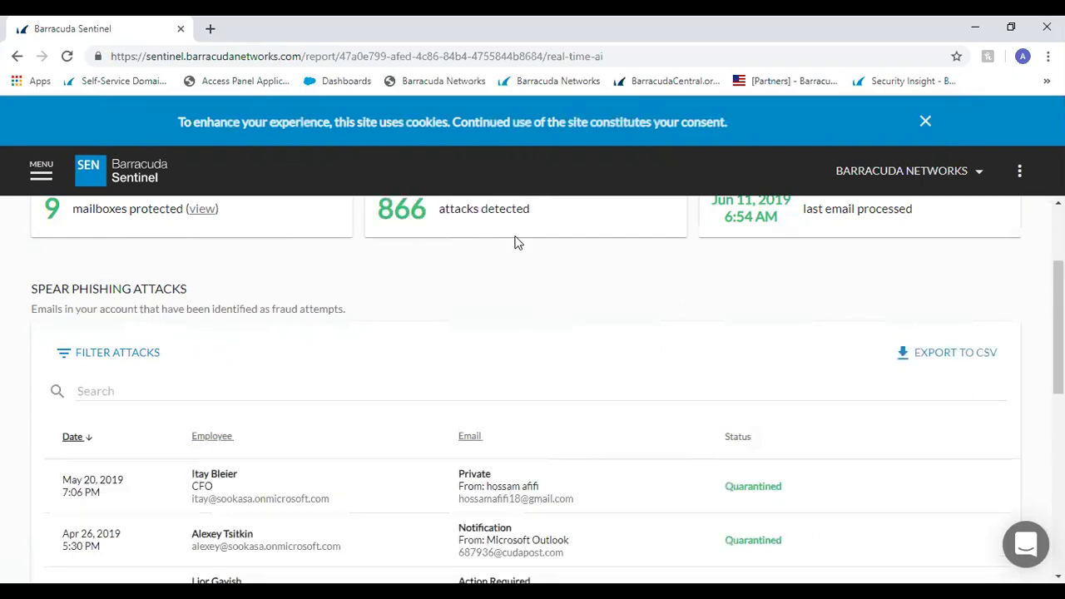
pyautogui.scroll(2, 471, 350)
pyautogui.click(211, 275)
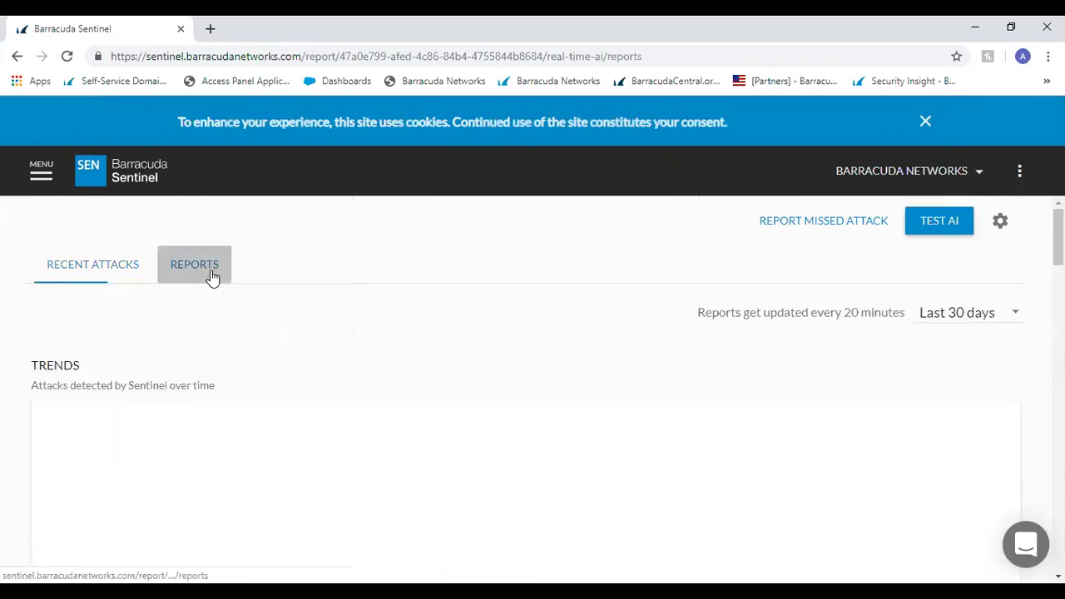
pyautogui.scroll(-3, 452, 238)
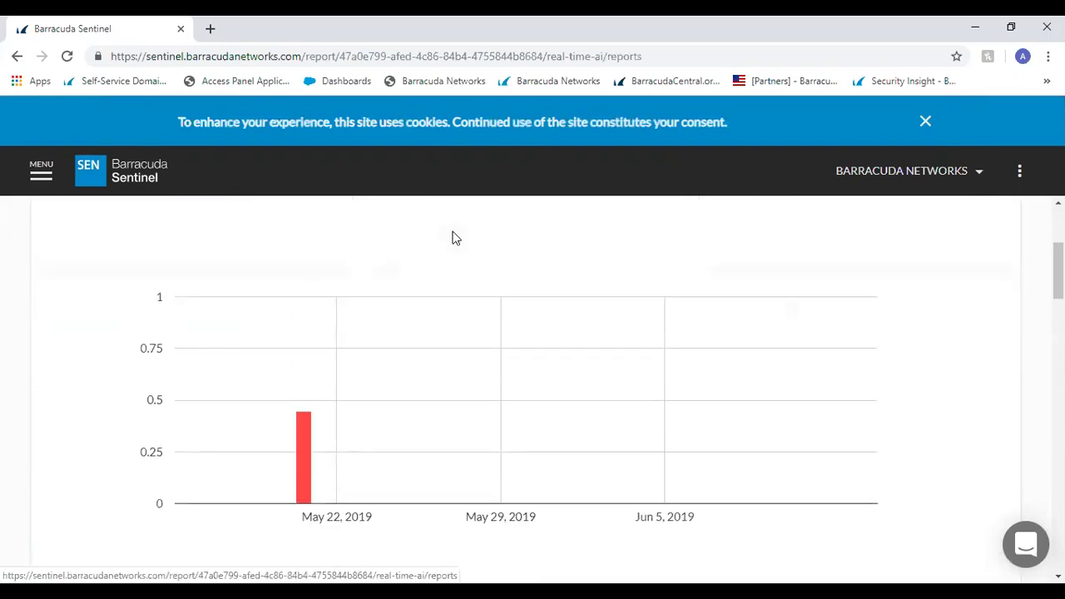
pyautogui.scroll(-5, 452, 238)
pyautogui.scroll(4, 452, 238)
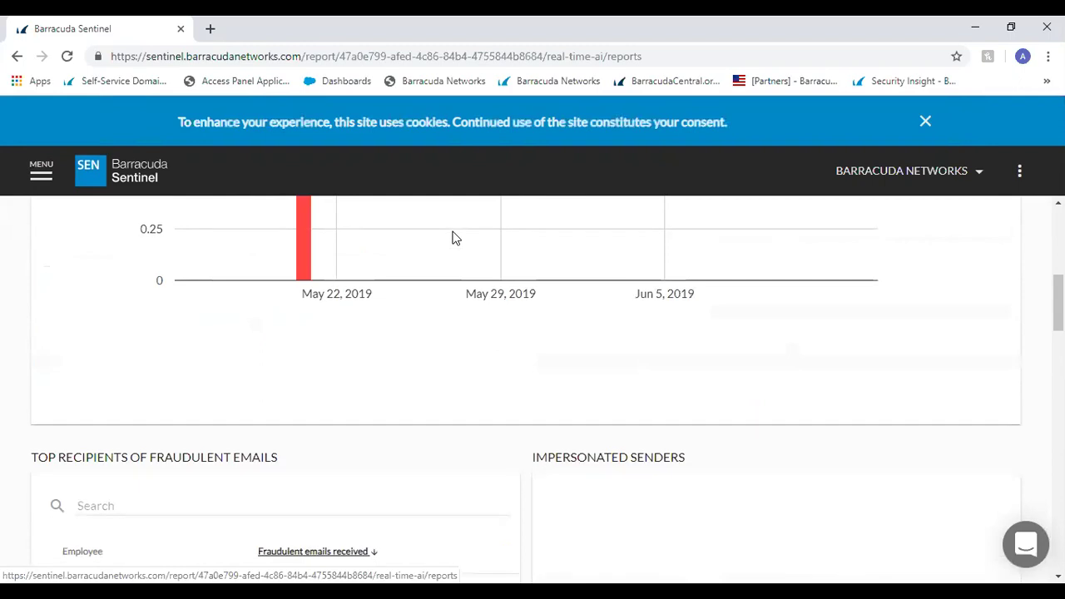
pyautogui.scroll(-1, 452, 238)
pyautogui.scroll(-7, 452, 238)
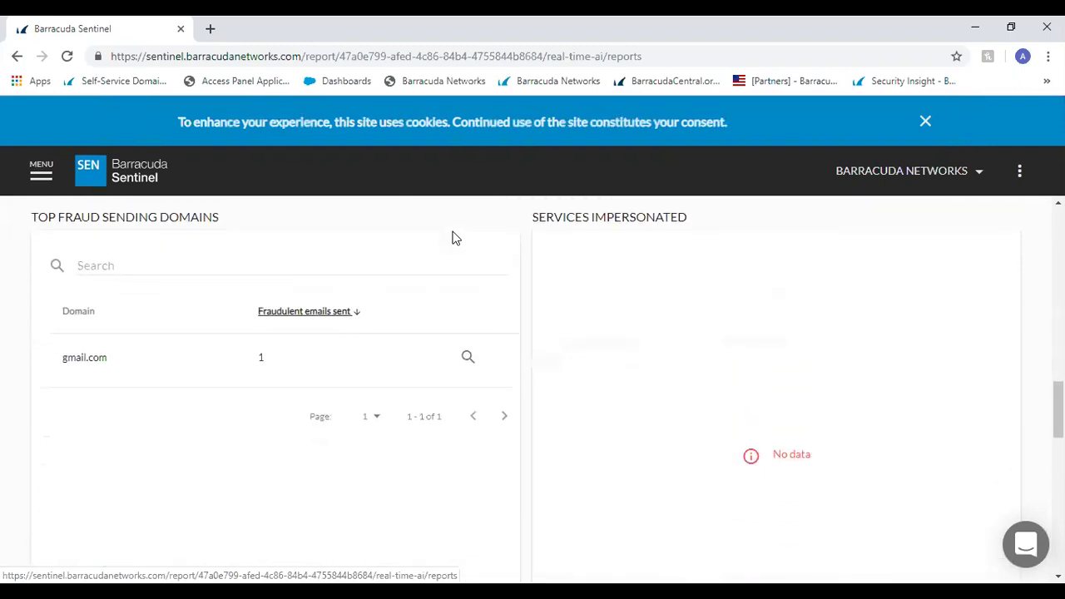
pyautogui.scroll(-4, 452, 238)
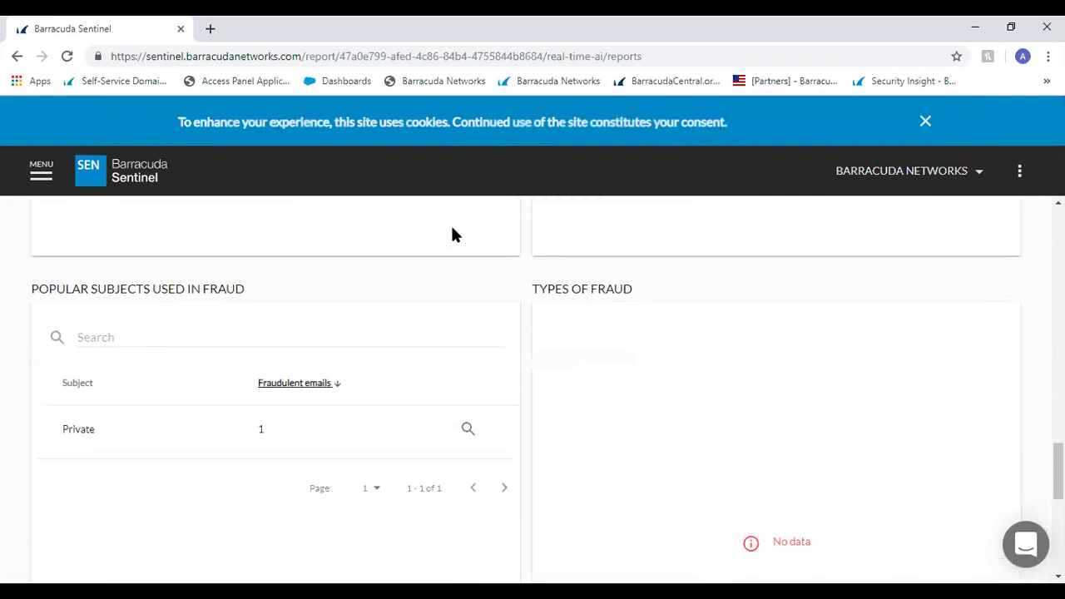
pyautogui.scroll(15, 452, 233)
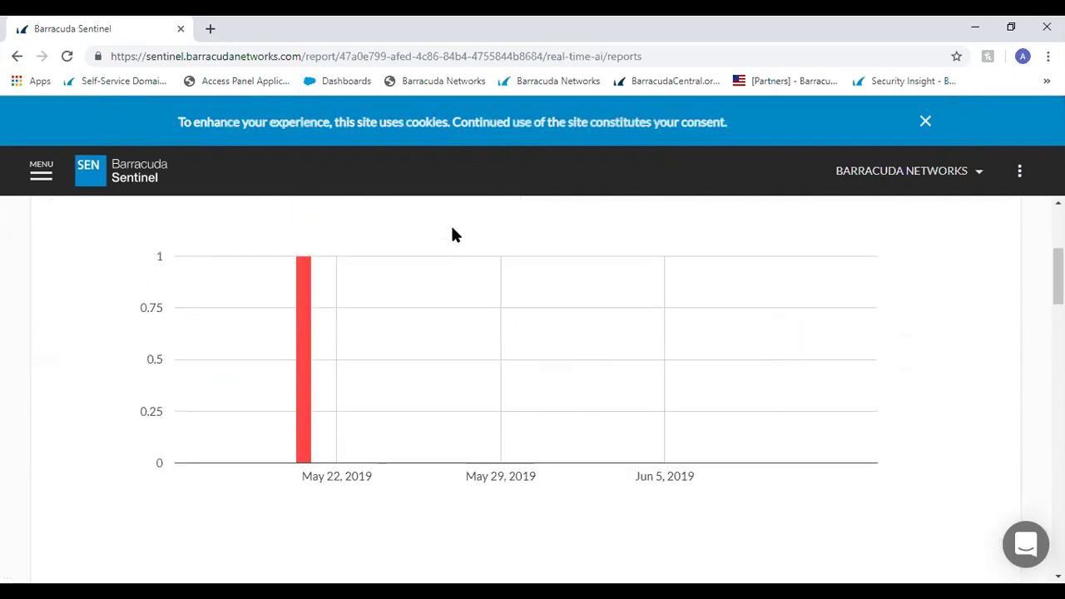
pyautogui.click(113, 264)
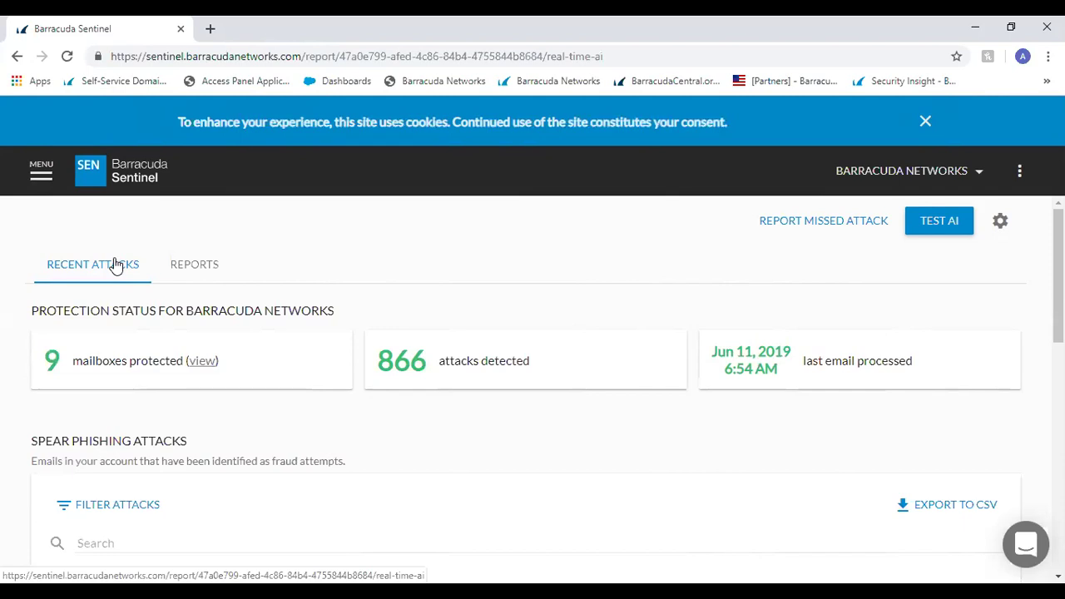
# Filter the list to Service impersonations, then switch the filter to Employee impersonations.
pyautogui.scroll(-1, 264, 230)
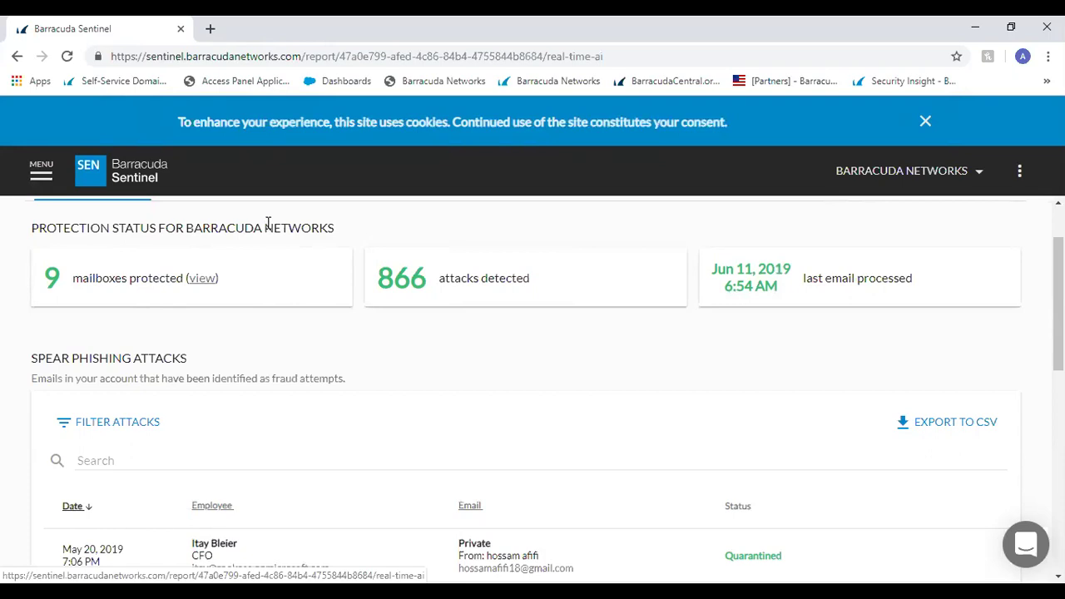
pyautogui.scroll(-1, 267, 226)
pyautogui.scroll(-1, 268, 226)
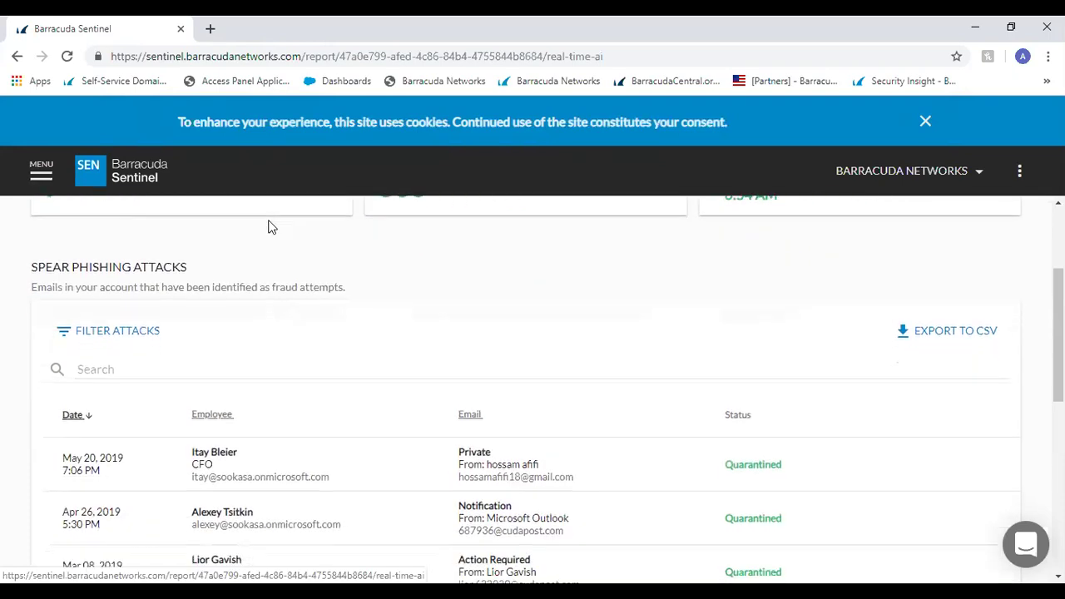
pyautogui.click(129, 246)
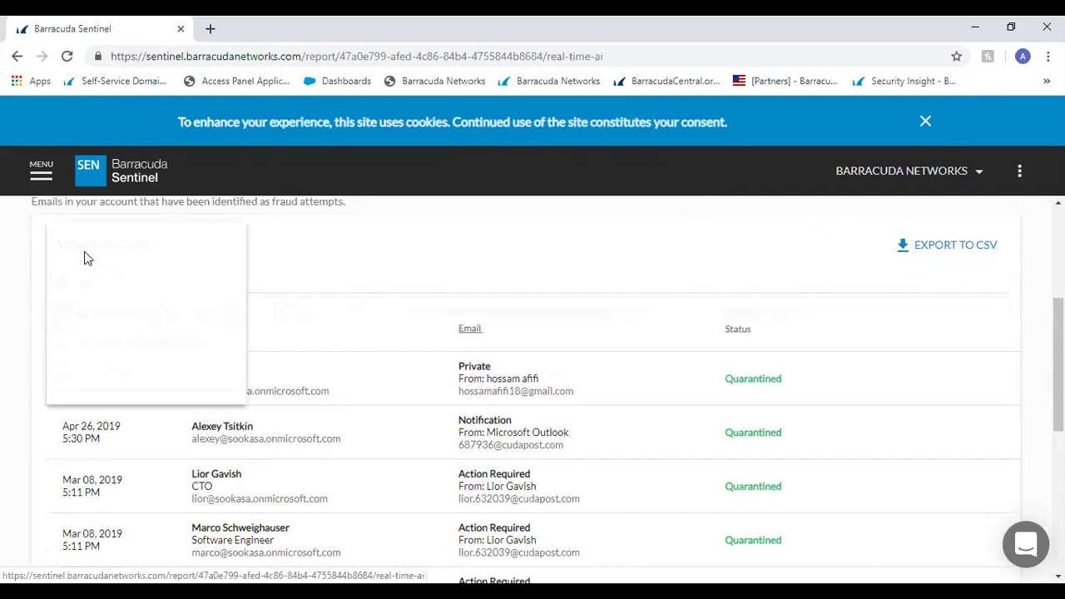
pyautogui.click(98, 353)
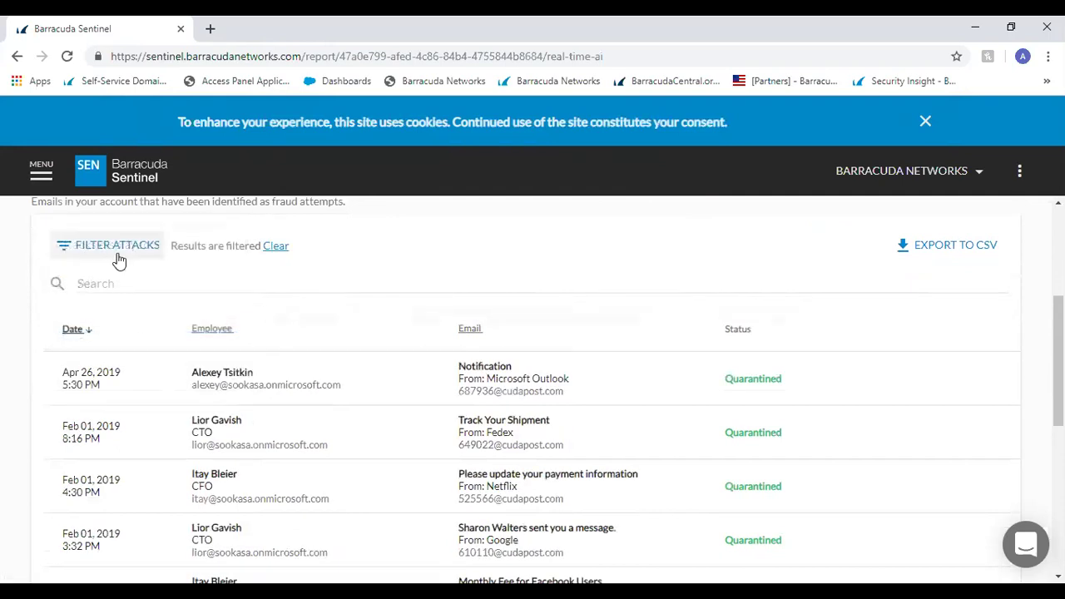
pyautogui.click(119, 252)
pyautogui.click(105, 313)
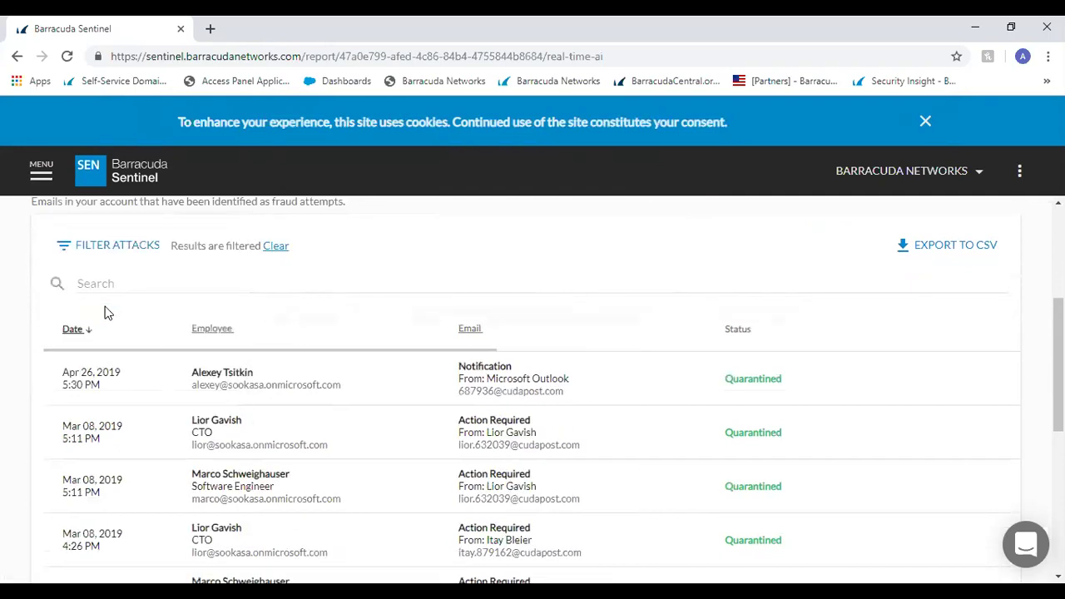